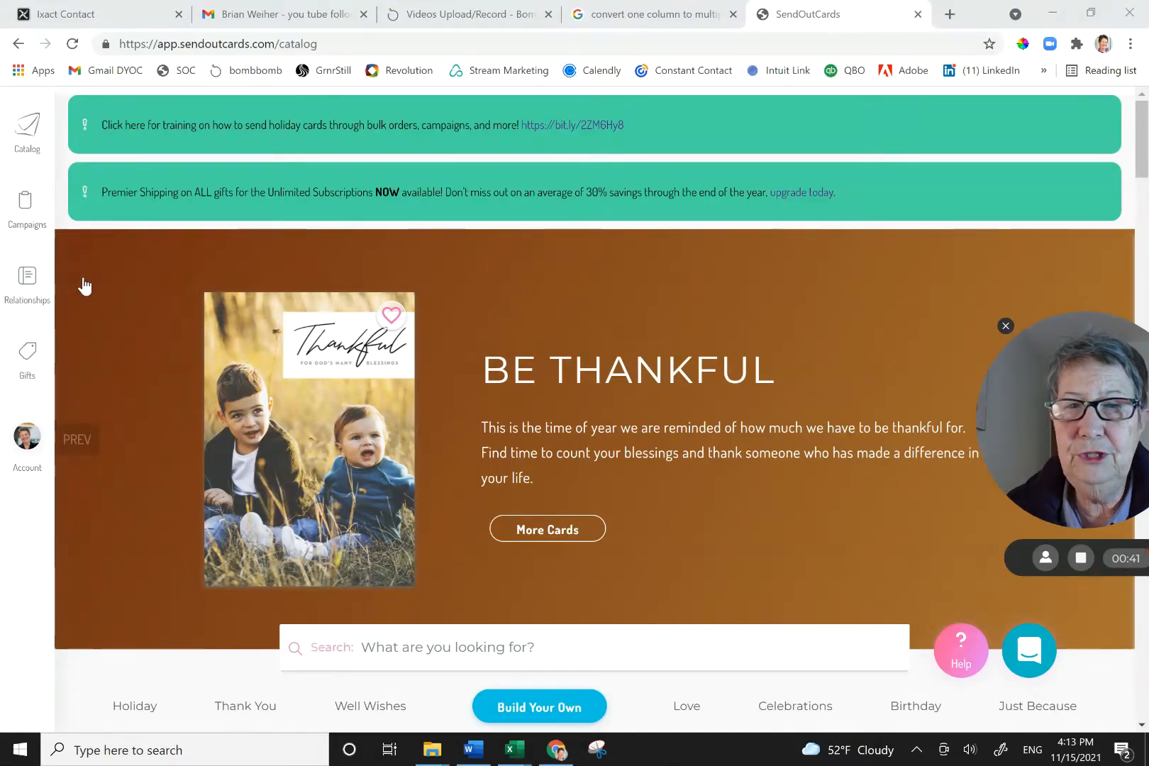
# Open the contact import page from the relationships area
pyautogui.click(21, 278)
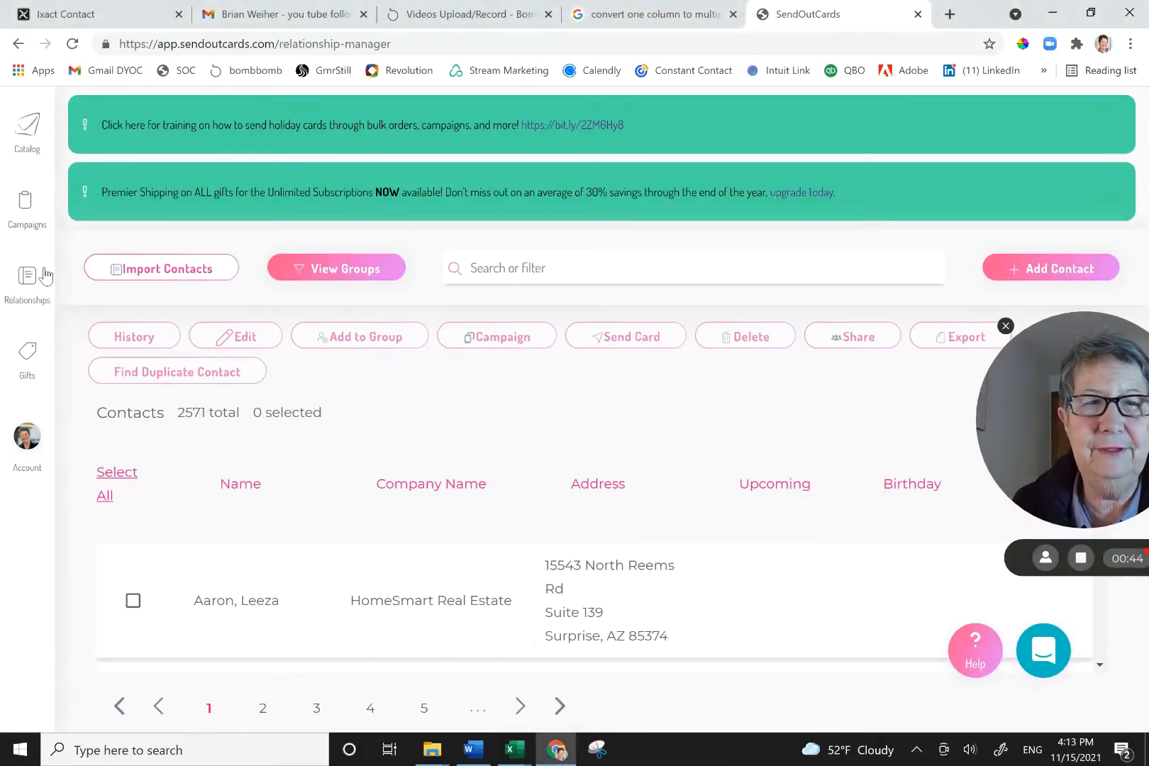
pyautogui.click(163, 276)
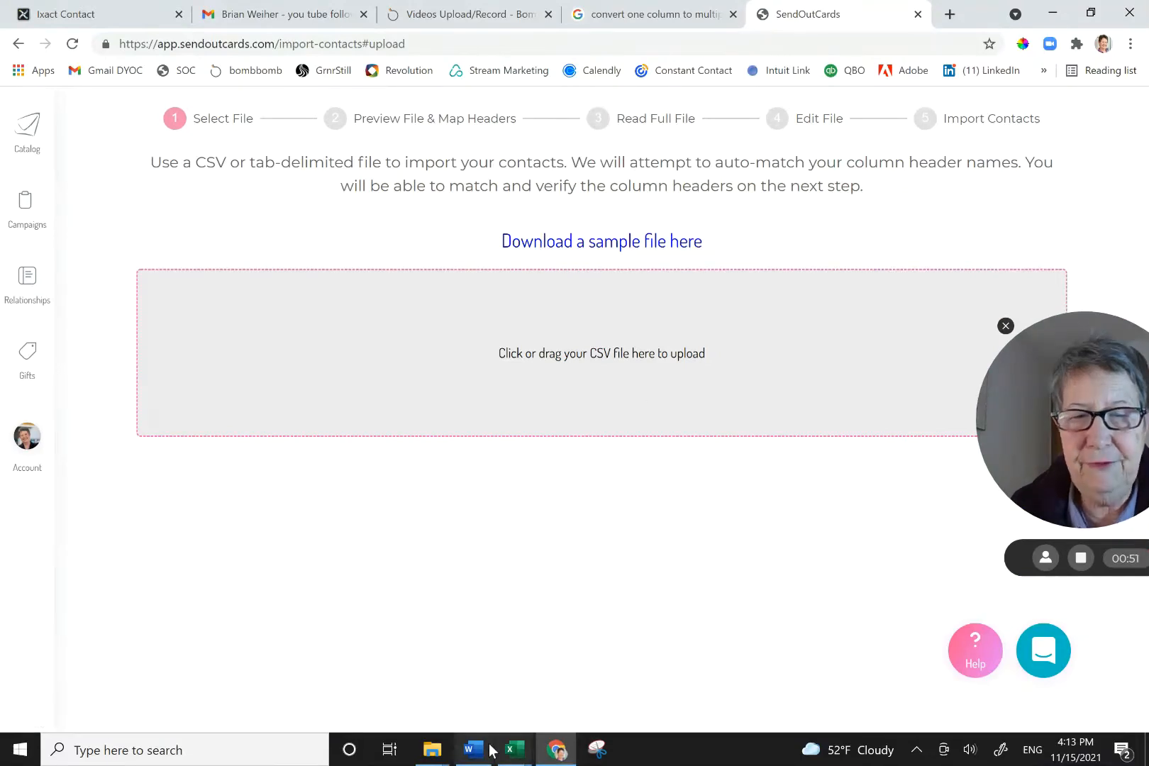
# Switch to the headers_for_SOC_Import (48) workbook in Excel and examine its column headers, including Postal Code, Country and the spouse fields
pyautogui.moveTo(514, 756)
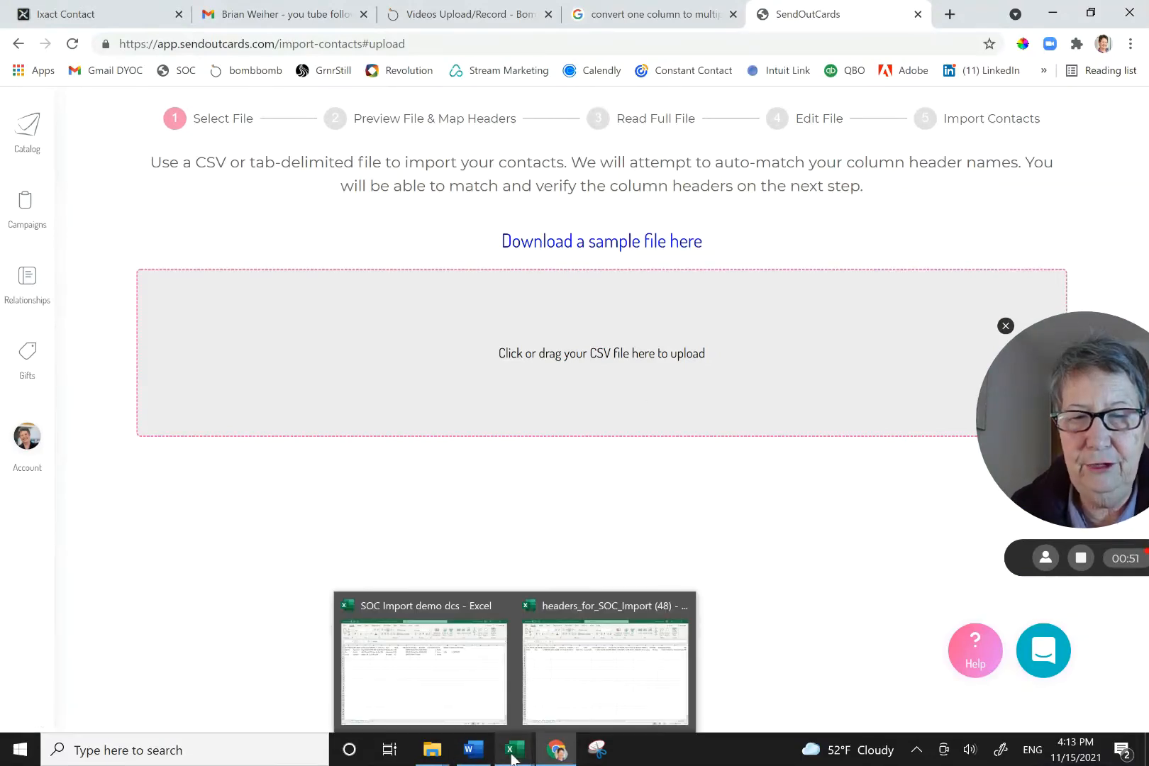
pyautogui.click(633, 677)
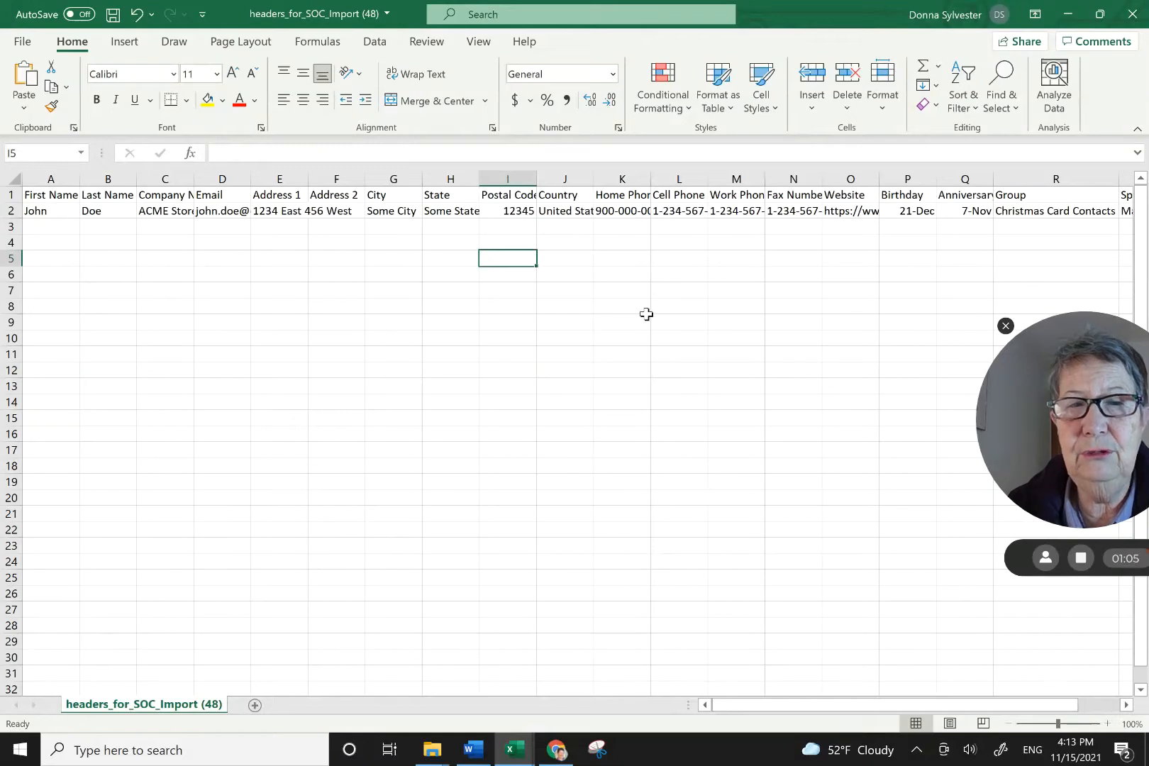
pyautogui.click(497, 171)
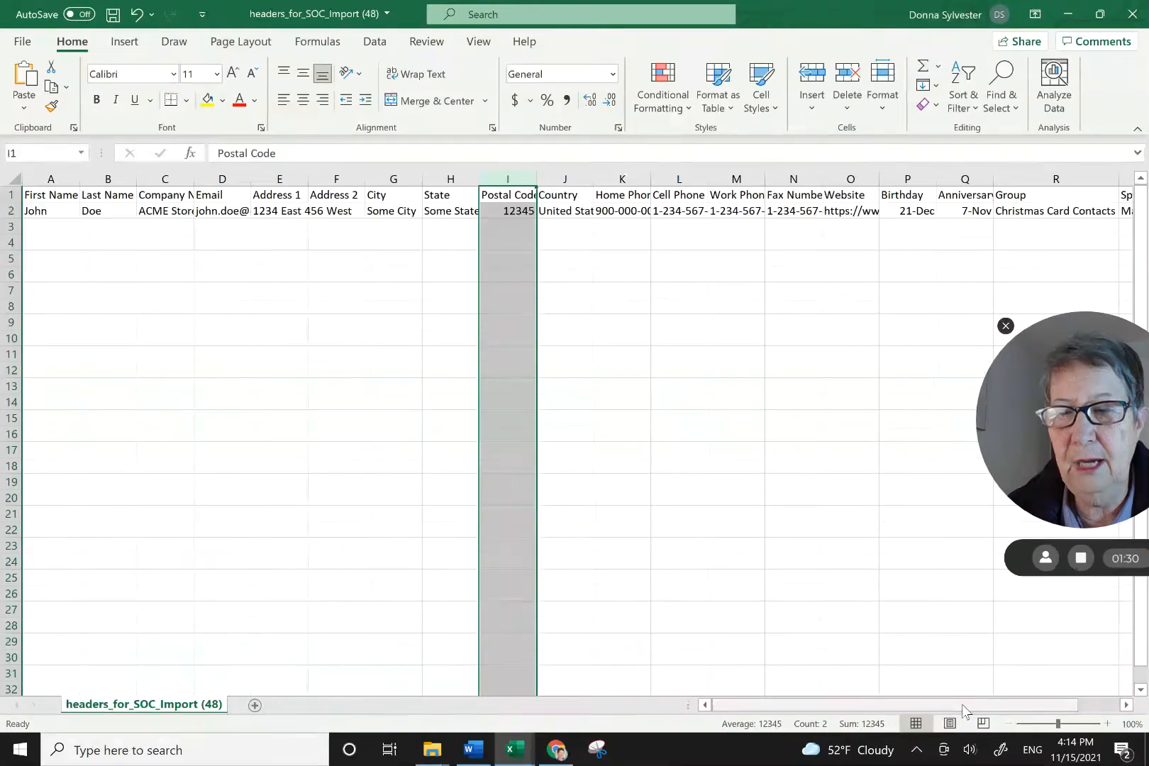
pyautogui.moveTo(961, 705); pyautogui.dragTo(1001, 705)
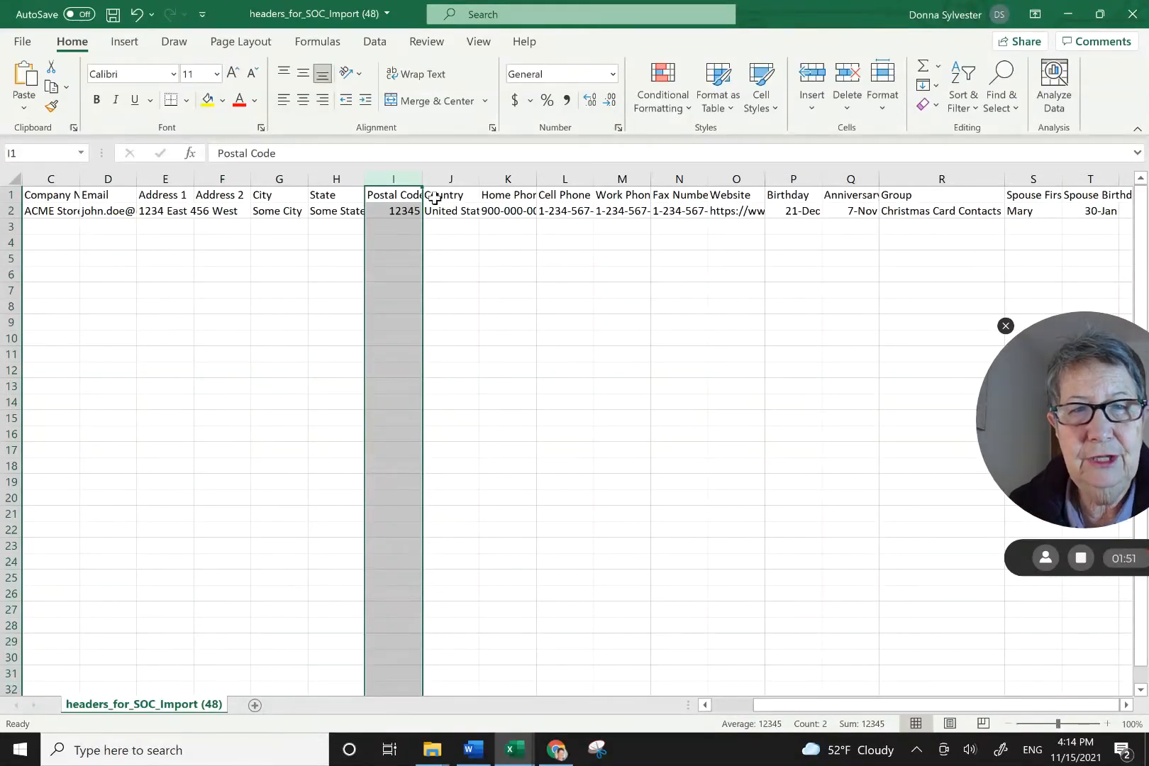
pyautogui.click(454, 178)
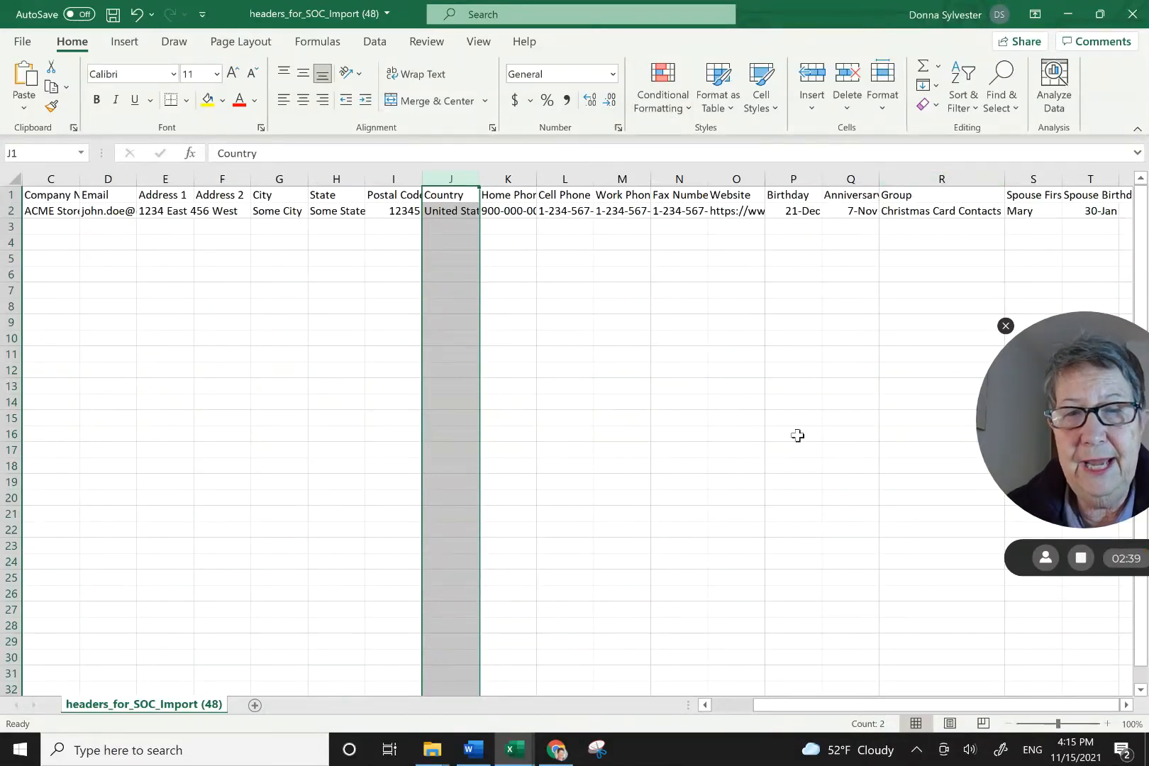
pyautogui.moveTo(812, 705); pyautogui.dragTo(773, 705)
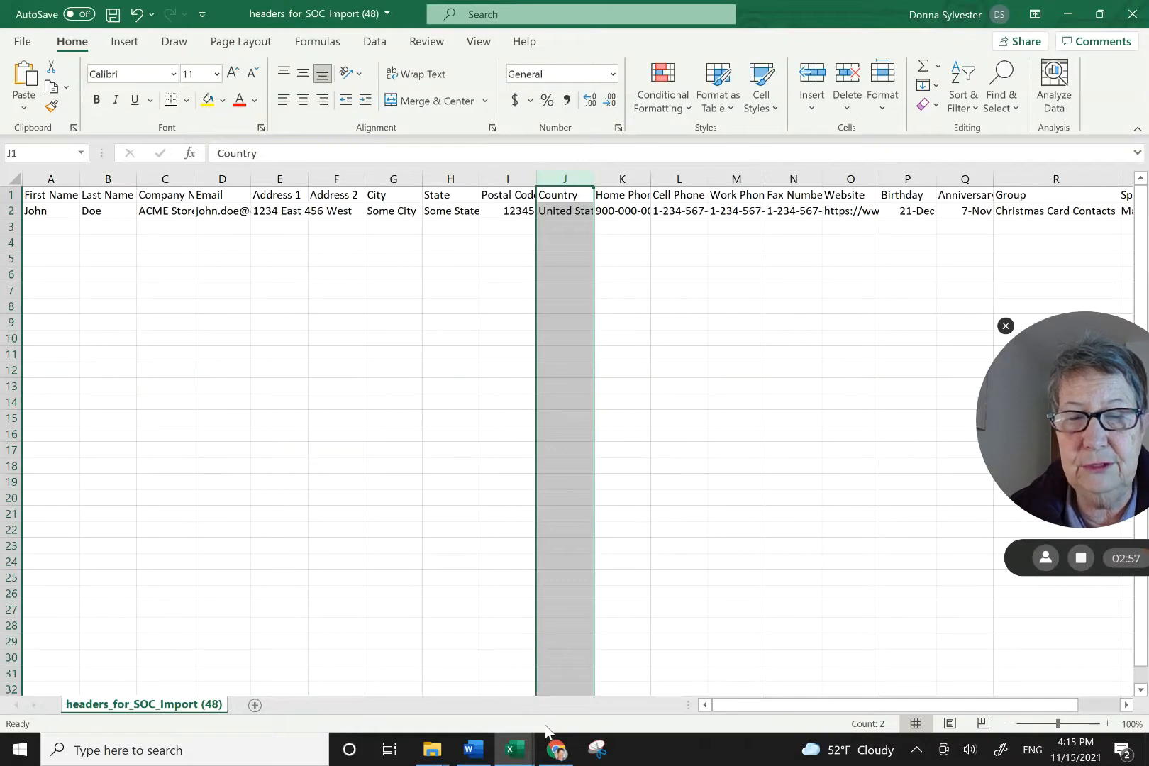
# Switch to Chrome and view the Google results on converting one column to multiple columns in Excel
pyautogui.click(558, 756)
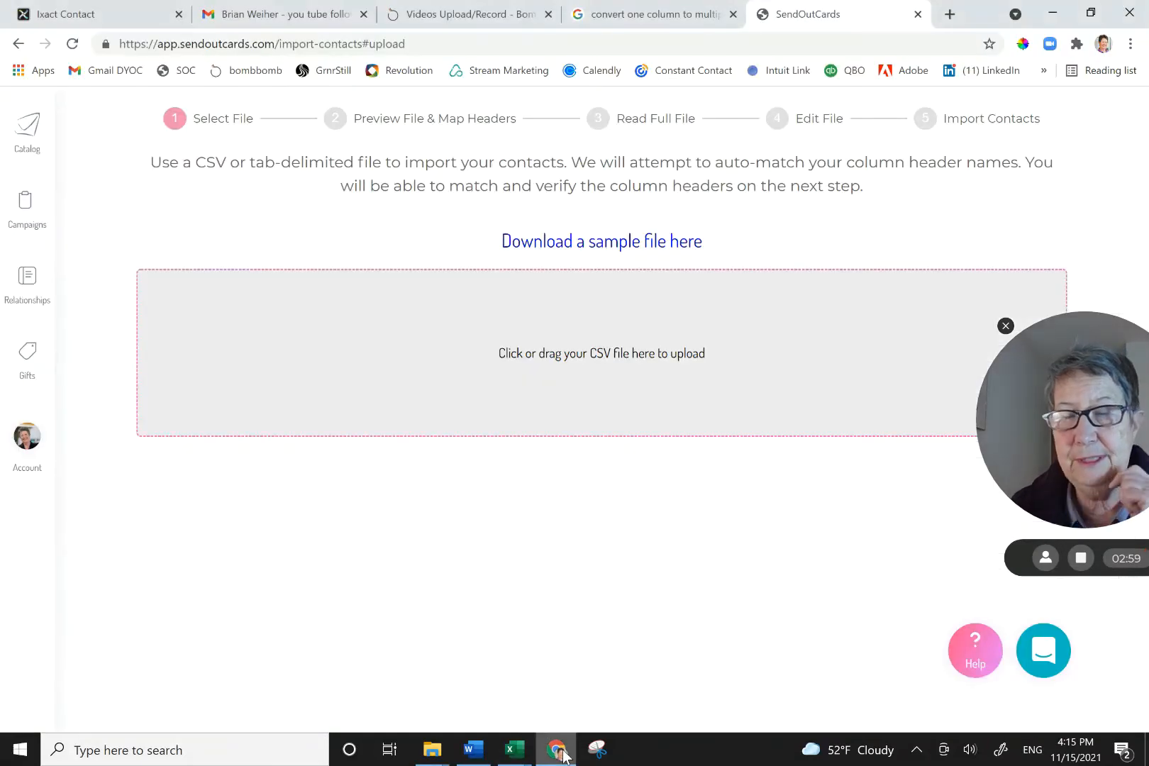
pyautogui.click(661, 12)
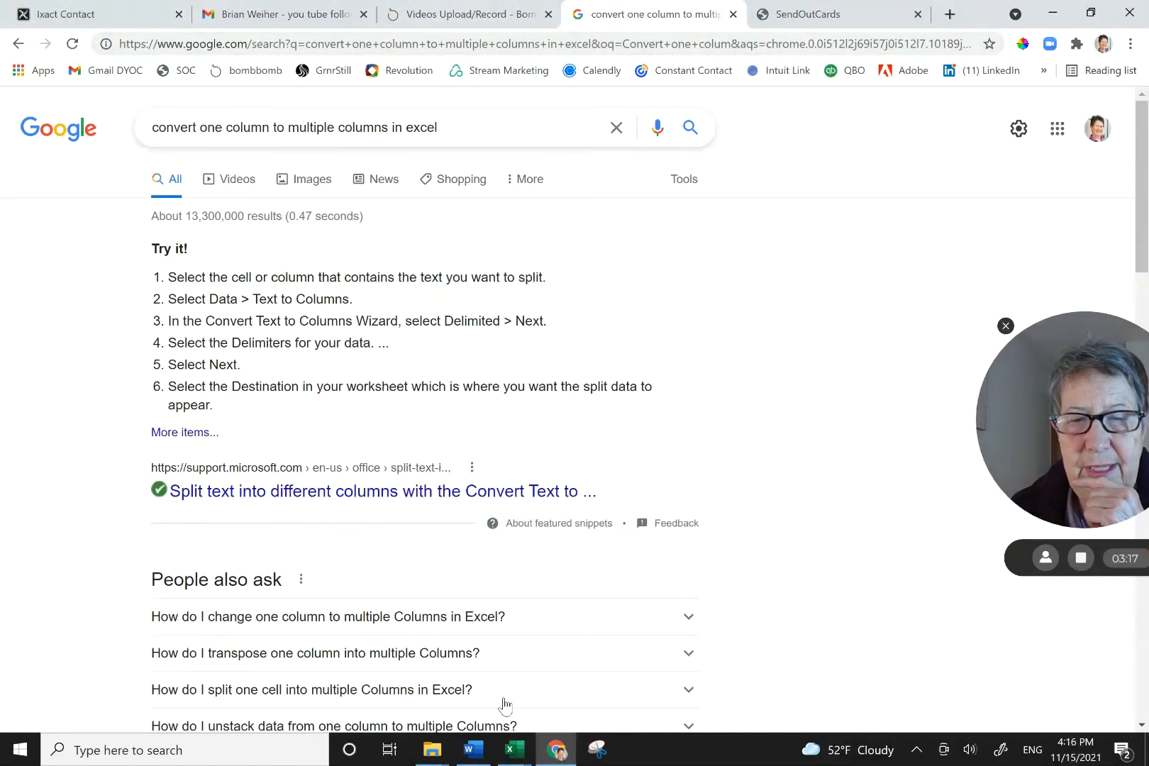
# Switch to the SOC Import demo dcs workbook in Excel and review its Country and Group columns
pyautogui.moveTo(508, 753)
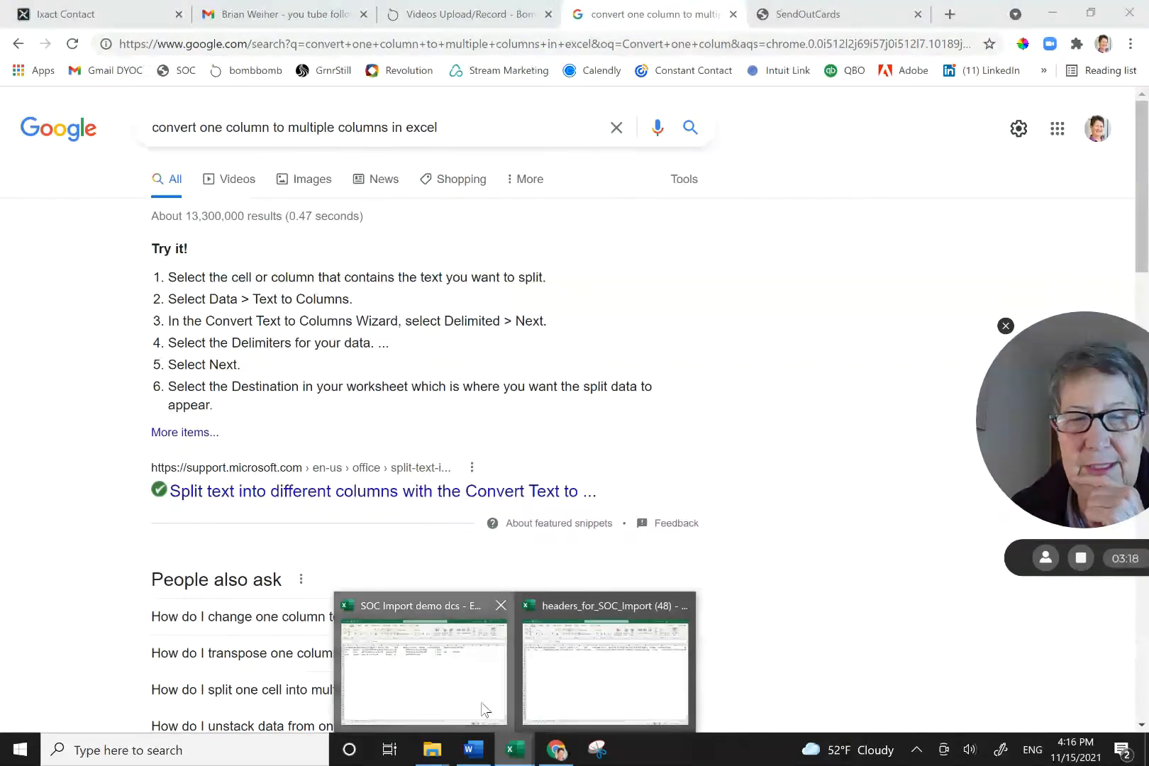
pyautogui.click(486, 711)
pyautogui.click(440, 368)
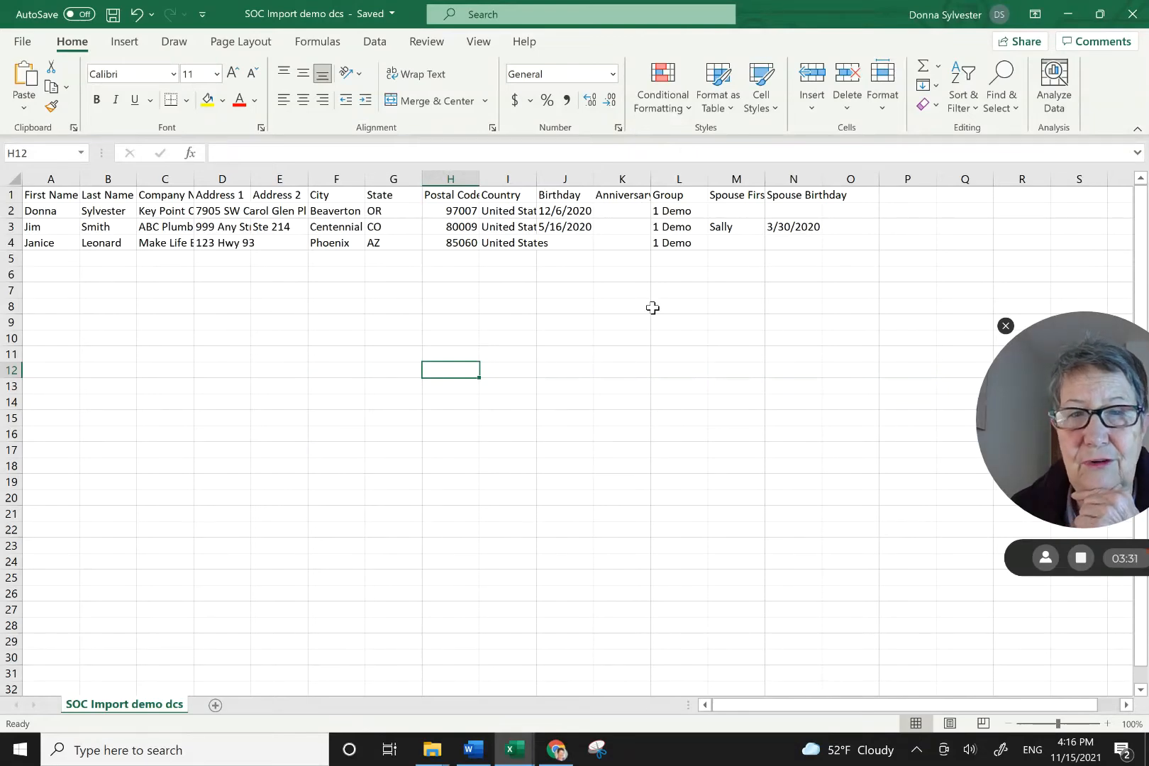
pyautogui.click(505, 178)
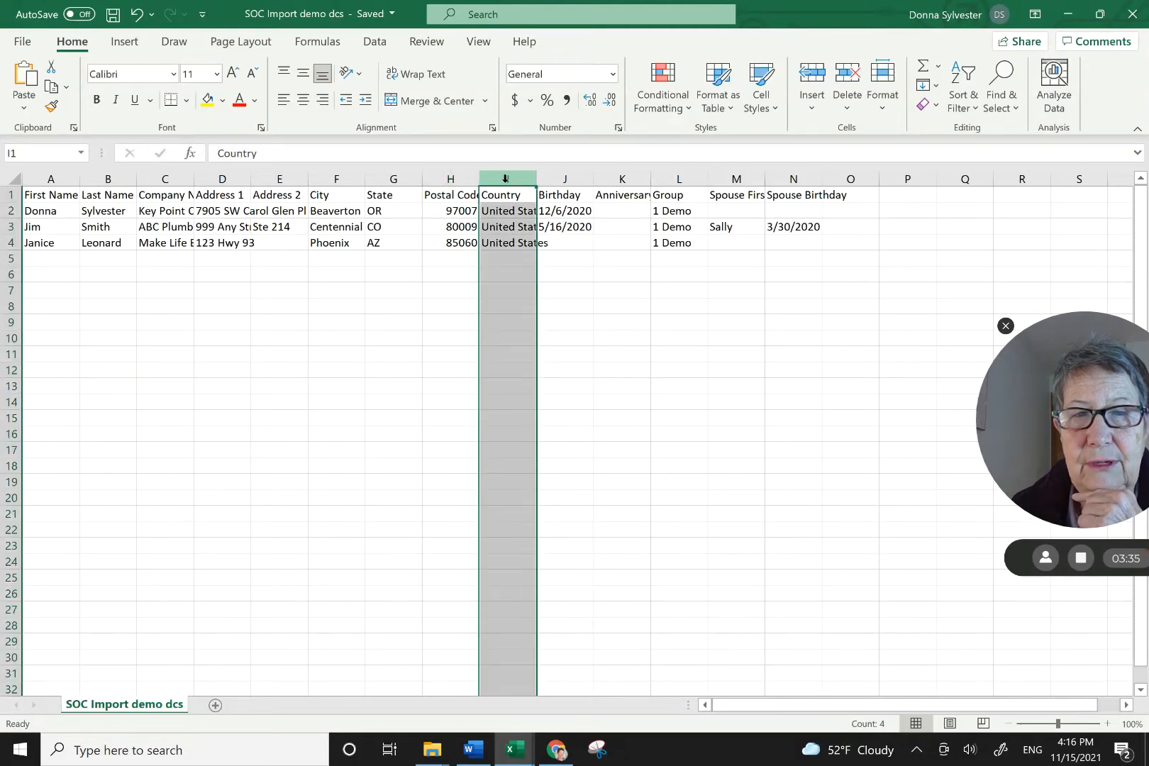
pyautogui.click(680, 177)
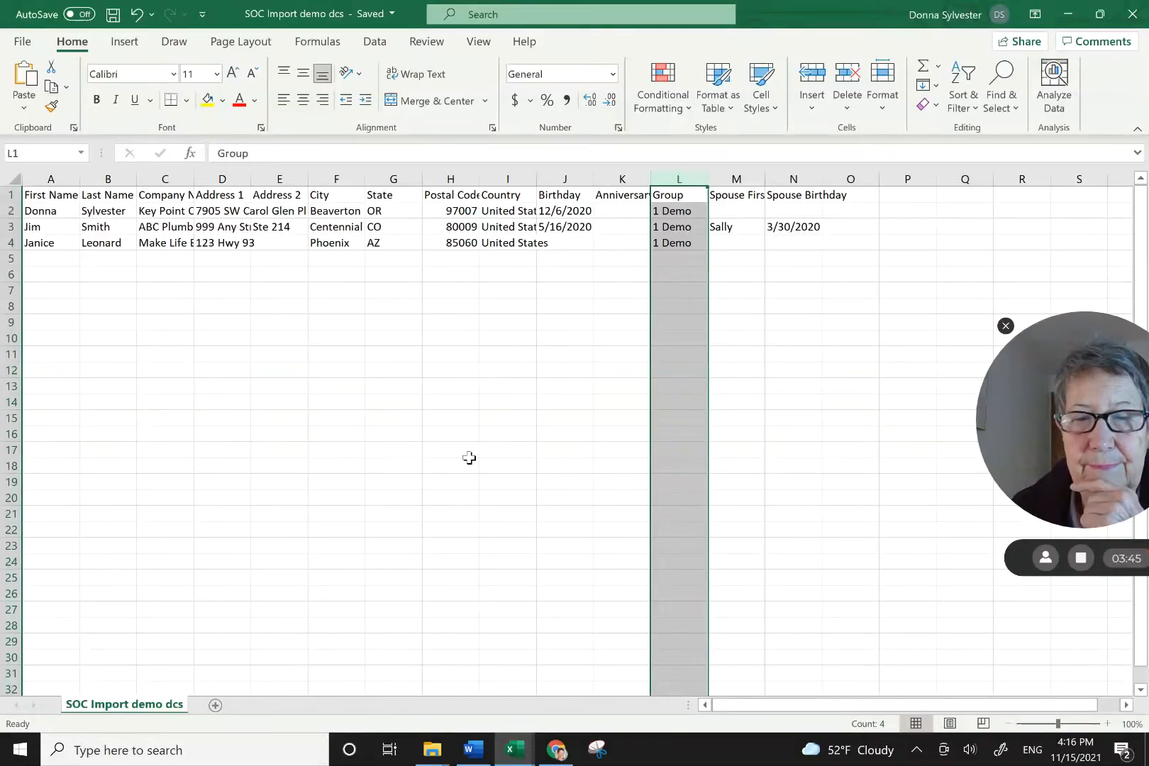
# Return to SendOutCards in Chrome and upload the SOC Import demo dcs file from Quick access for the contact import
pyautogui.click(556, 750)
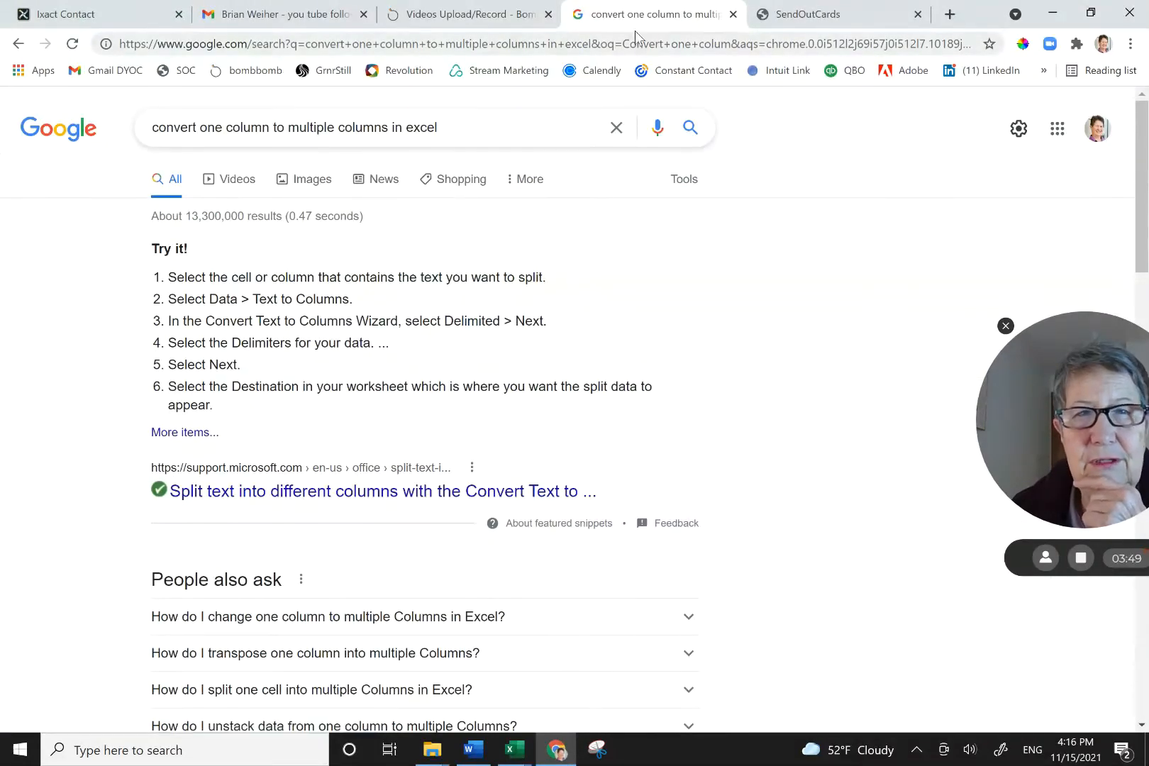
pyautogui.click(809, 15)
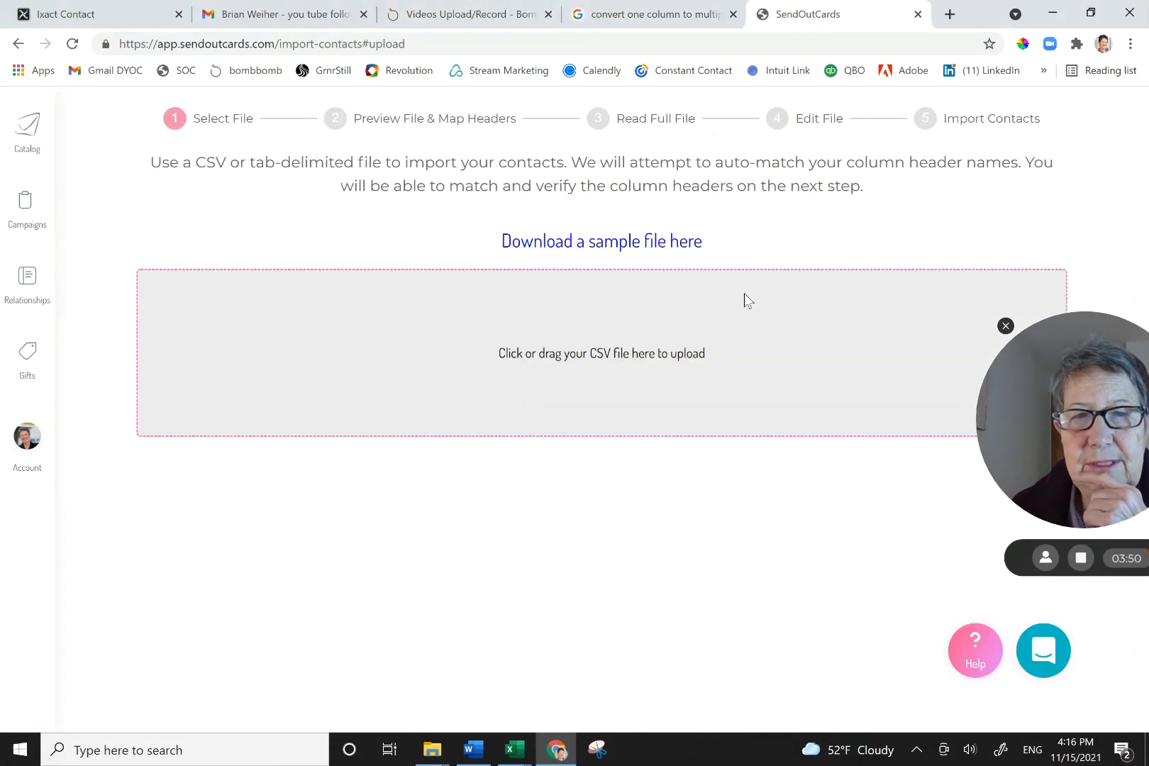
pyautogui.click(560, 357)
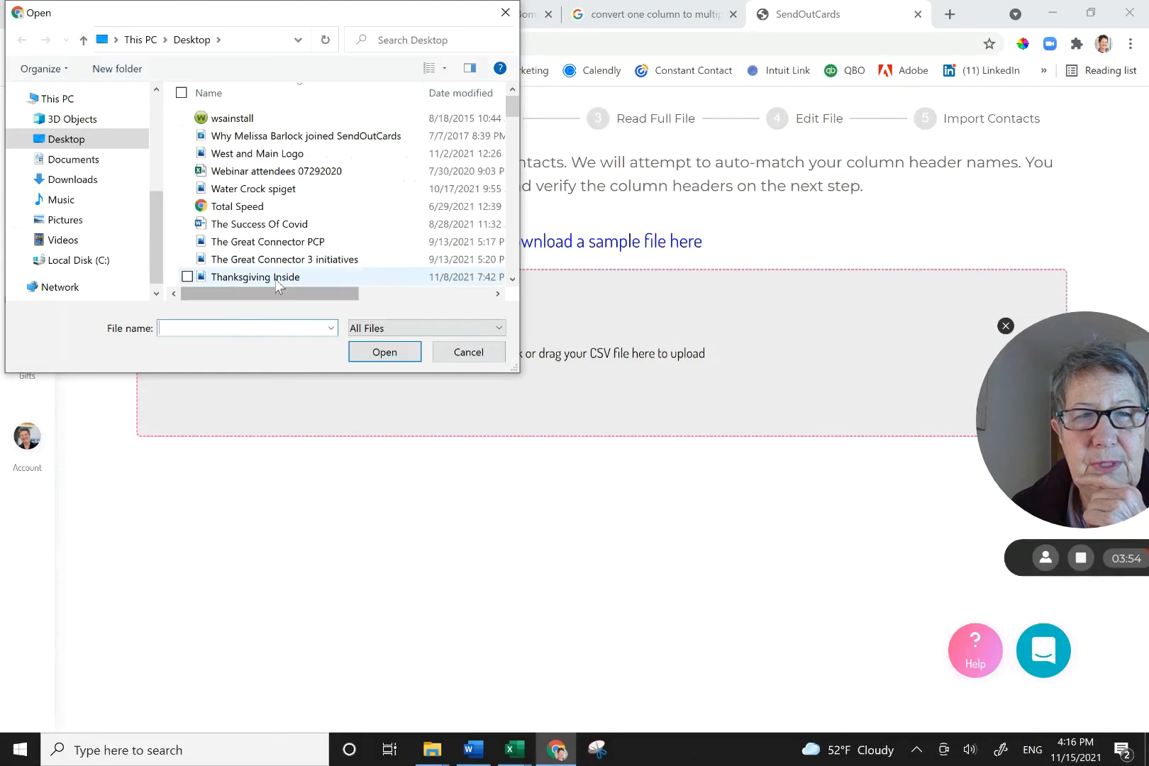
pyautogui.moveTo(152, 210); pyautogui.dragTo(151, 103)
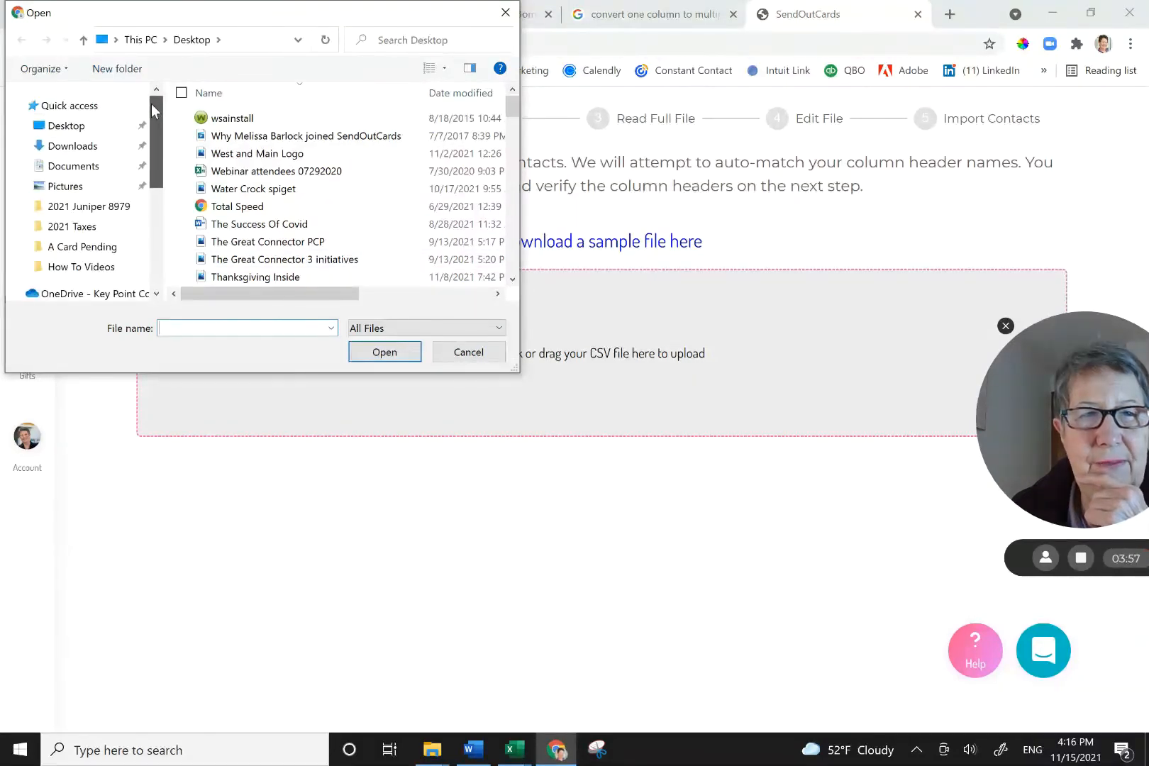
pyautogui.click(92, 106)
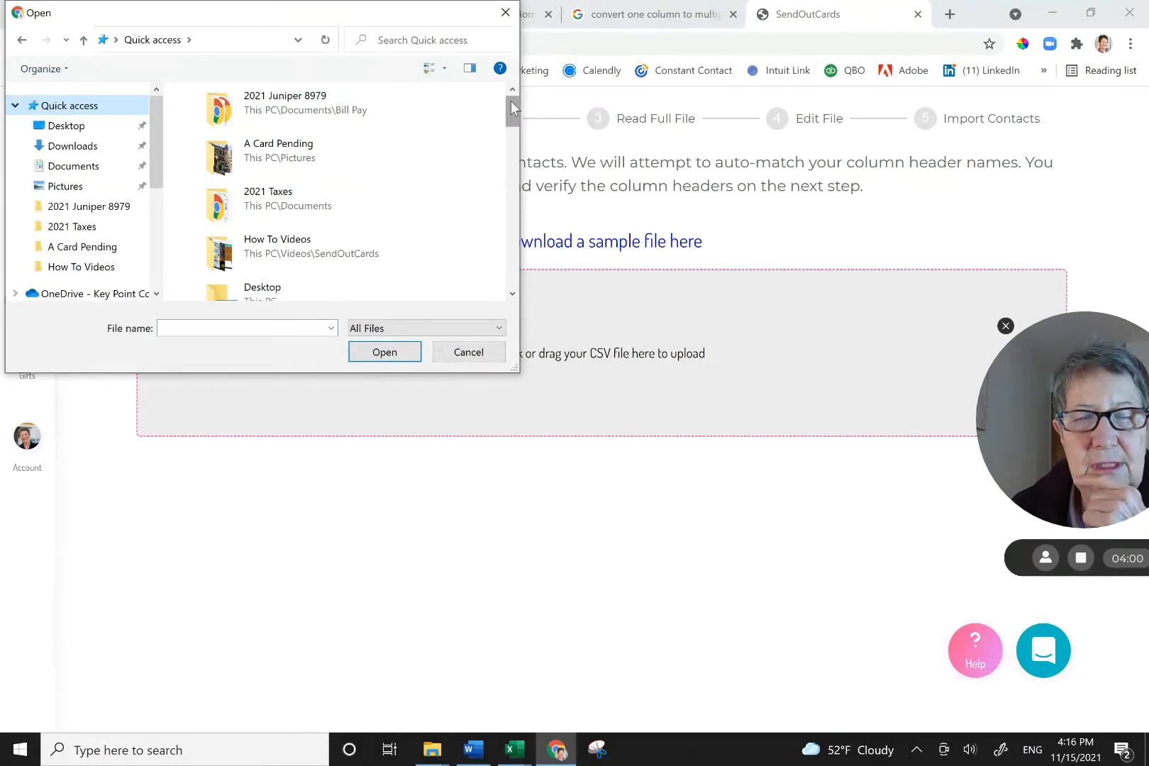
pyautogui.moveTo(511, 103); pyautogui.dragTo(511, 146)
pyautogui.click(319, 164)
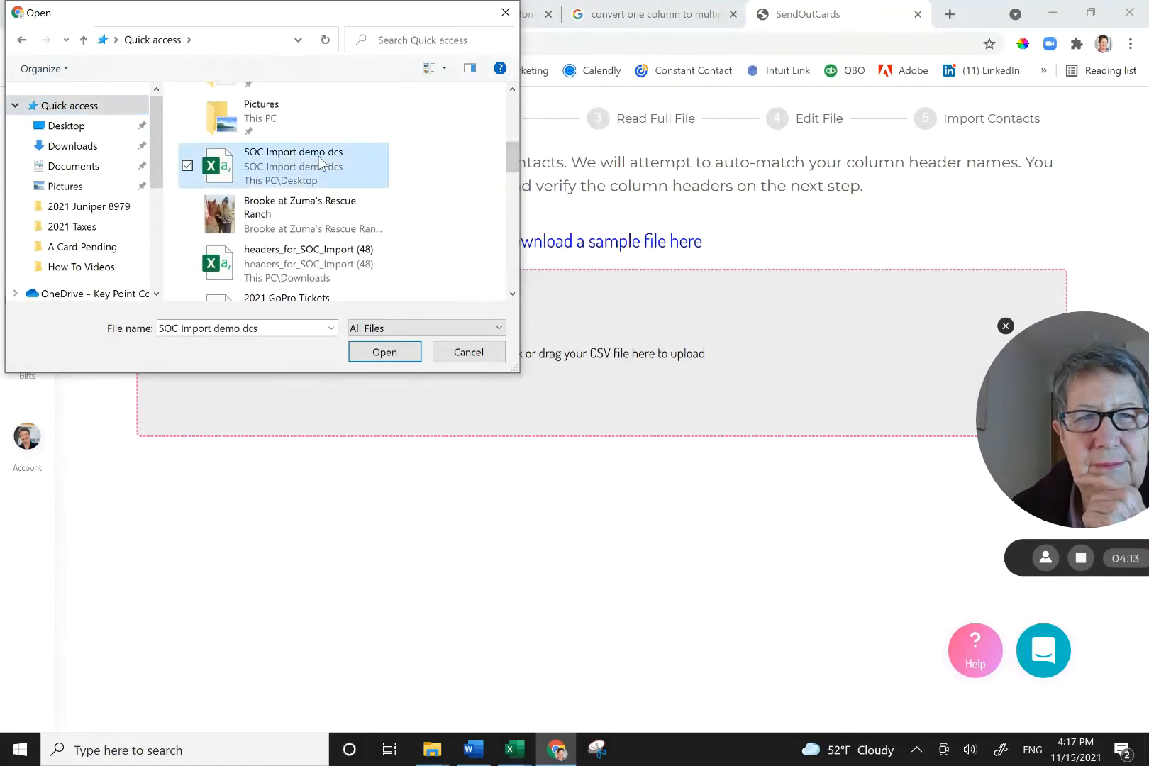
pyautogui.click(383, 352)
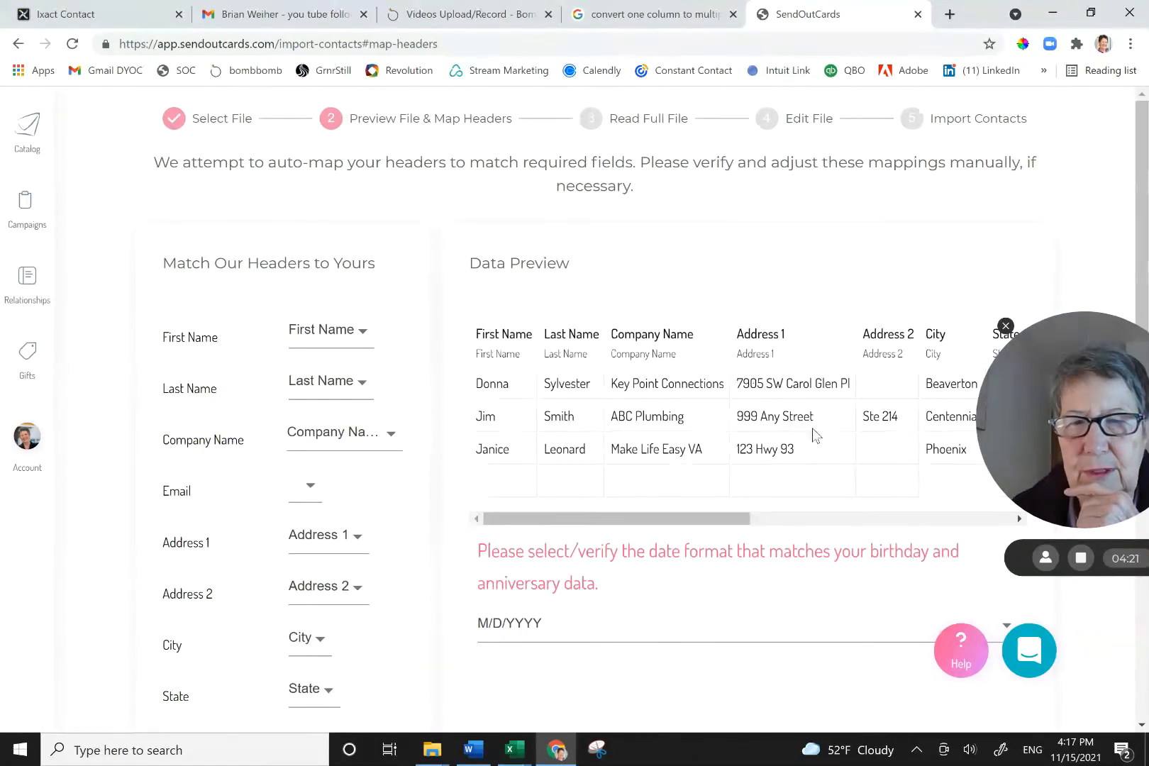
# Check the header mappings and data preview, keep the M/D/YYYY date format, and continue to reading the file
pyautogui.scroll(-2, 814, 434)
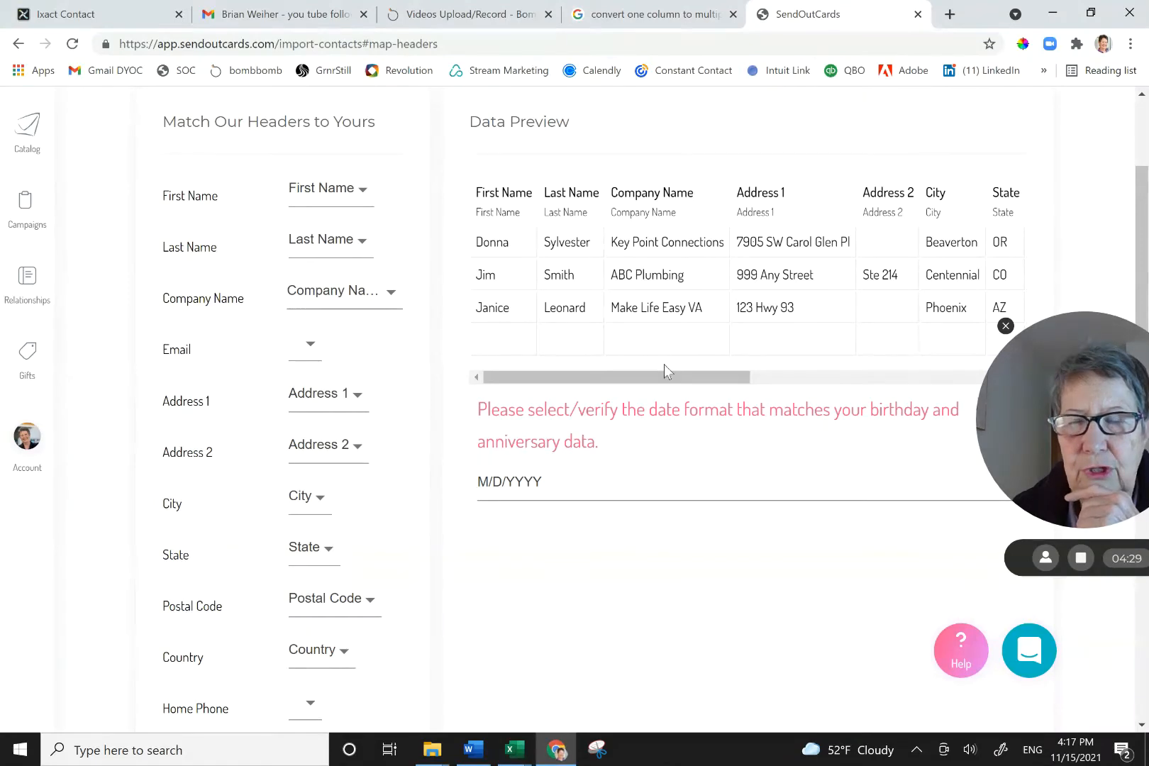
pyautogui.moveTo(654, 375); pyautogui.dragTo(881, 386)
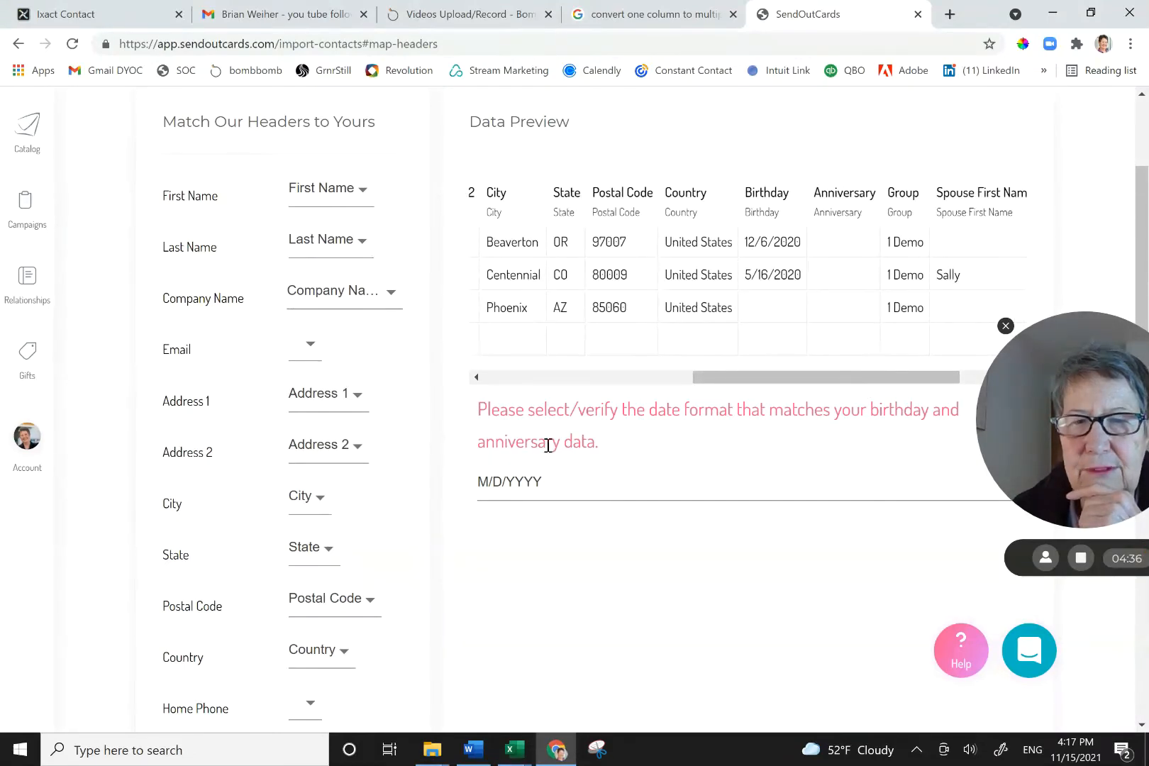
pyautogui.scroll(-6, 663, 489)
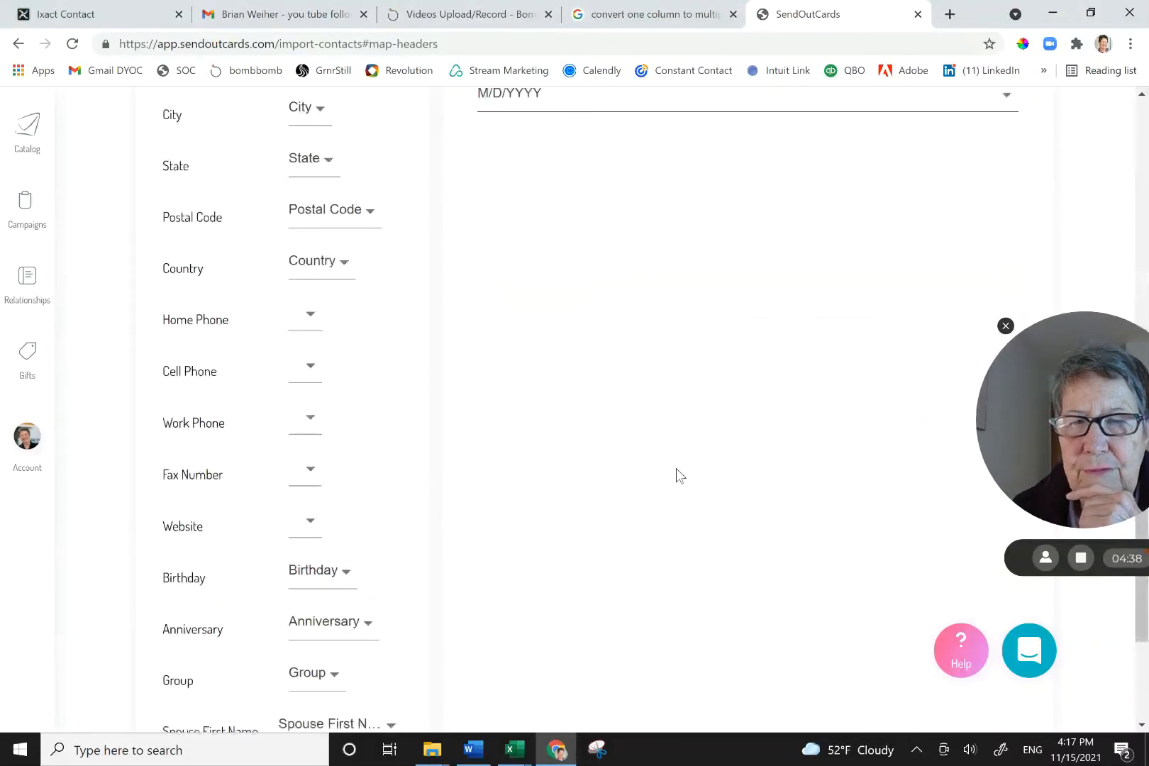
pyautogui.scroll(-2, 690, 439)
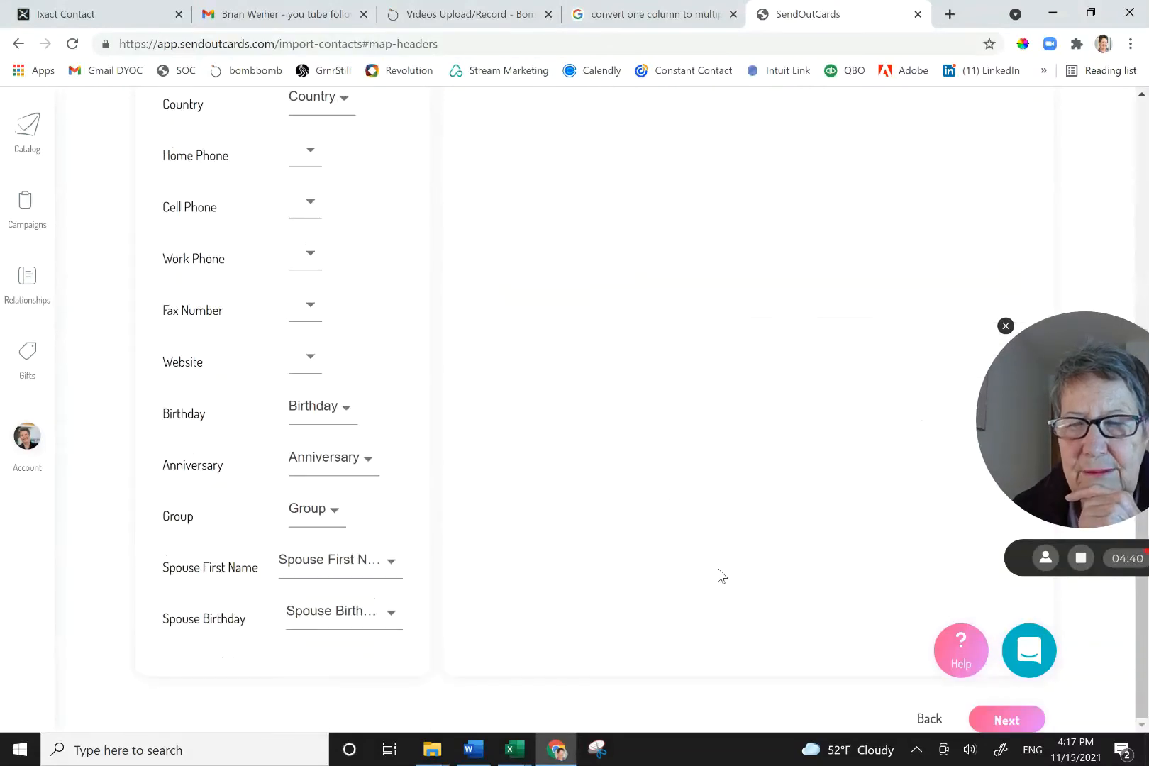
pyautogui.click(995, 718)
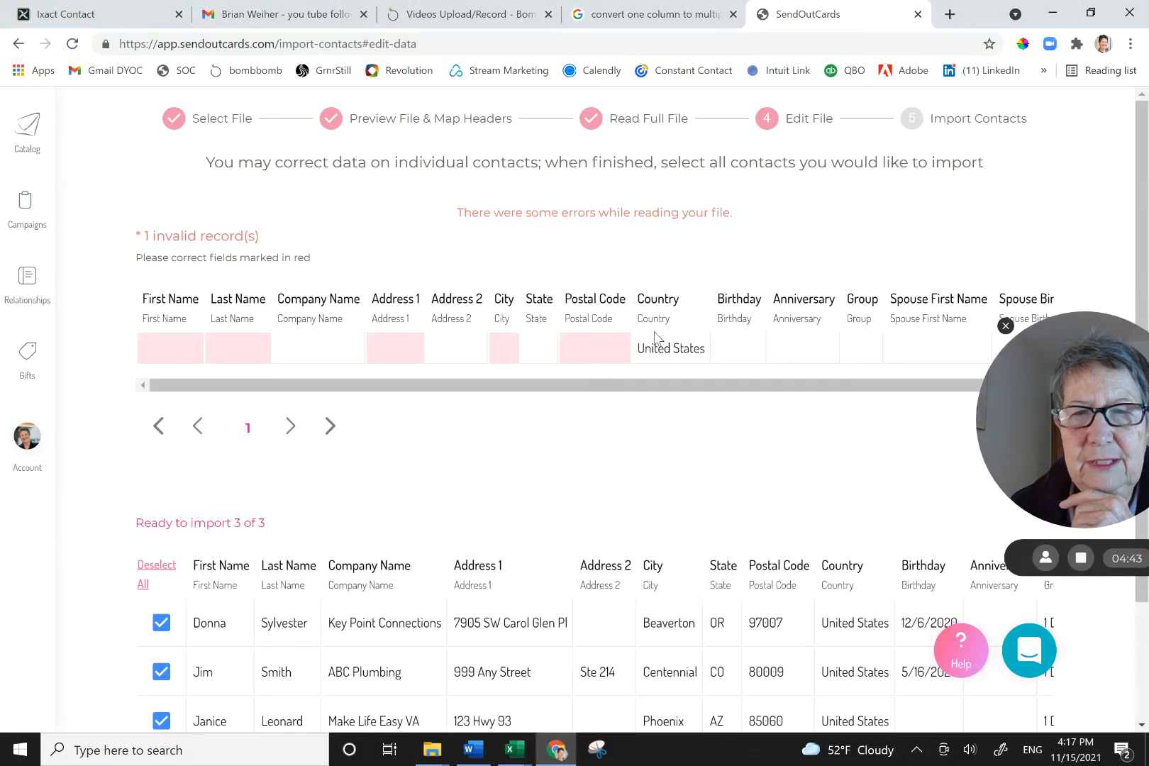
# Examine the fields marked in red on the invalid record and the list of contacts ready to import
pyautogui.scroll(-1, 671, 424)
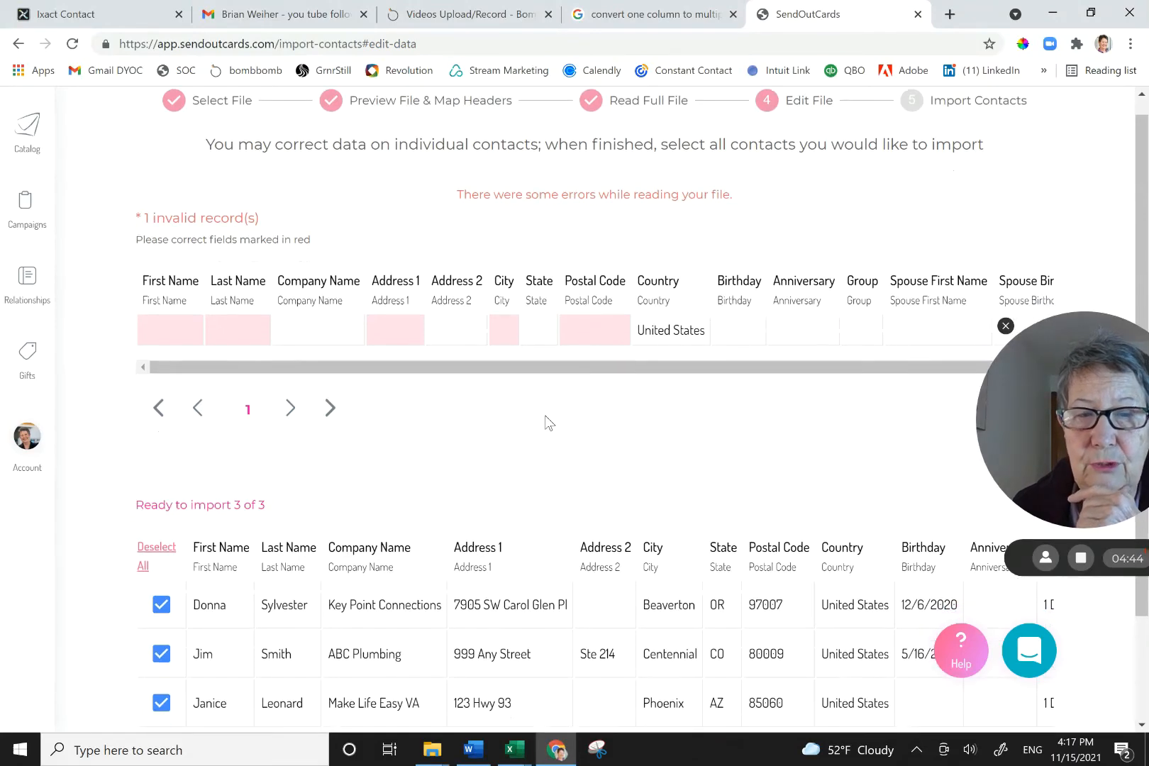
pyautogui.scroll(-1, 544, 416)
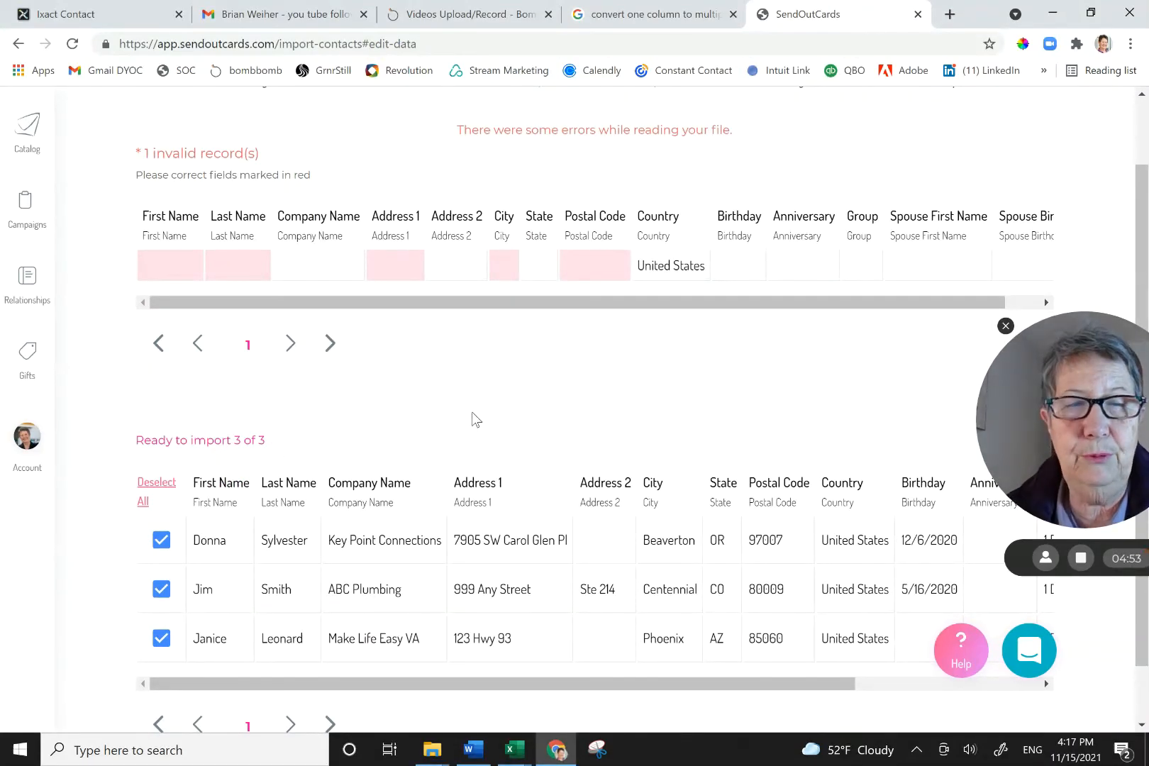
pyautogui.moveTo(154, 252)
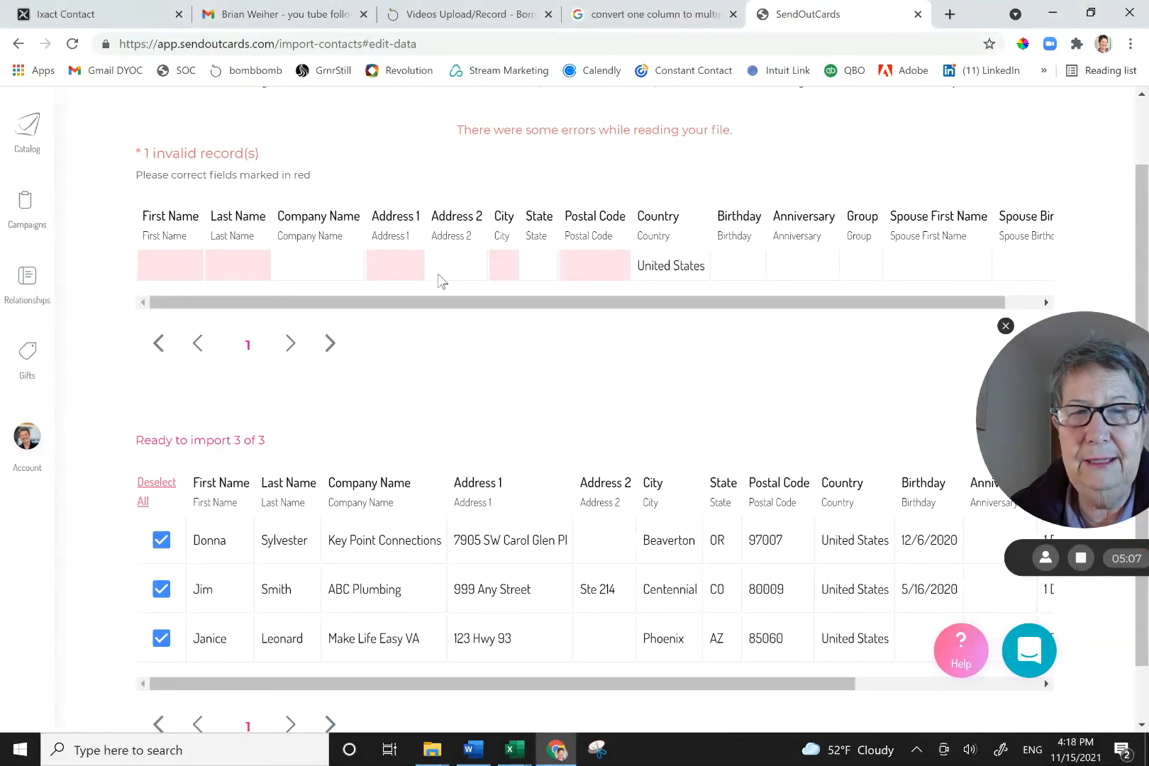
pyautogui.moveTo(606, 282)
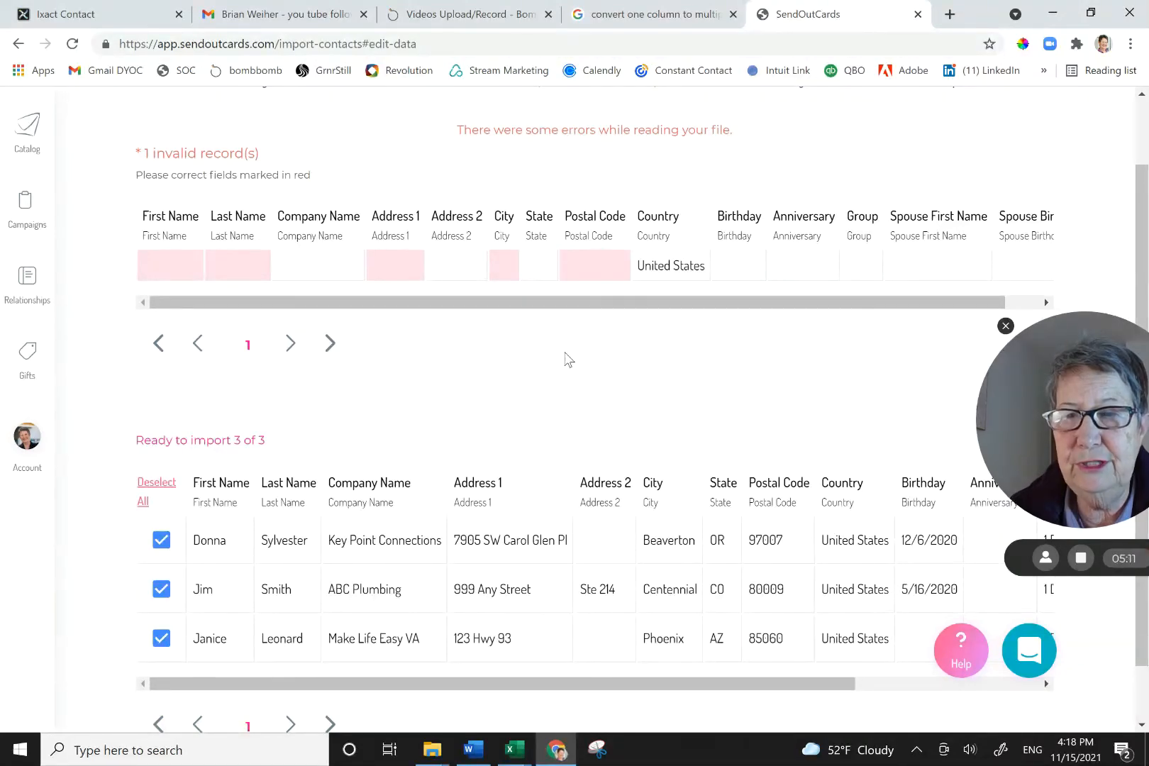
pyautogui.scroll(-2, 567, 359)
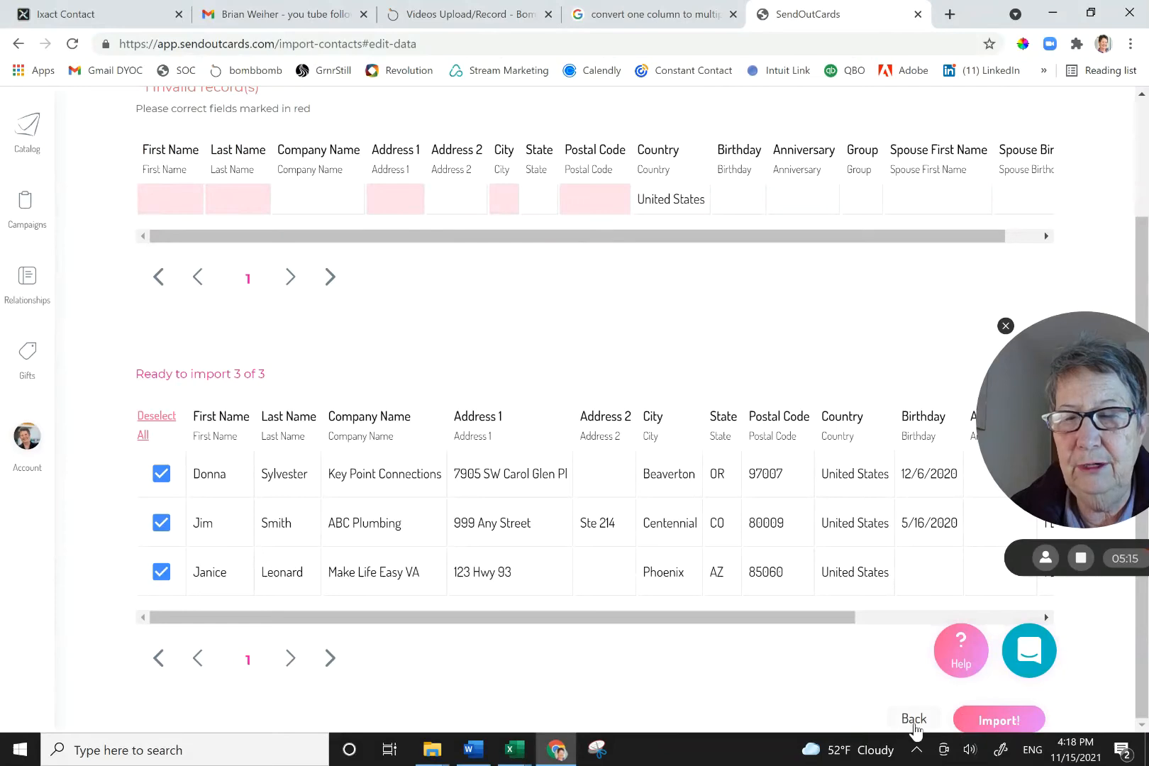
# Go back to the header mapping, recheck the matched fields, and process the file again
pyautogui.click(915, 719)
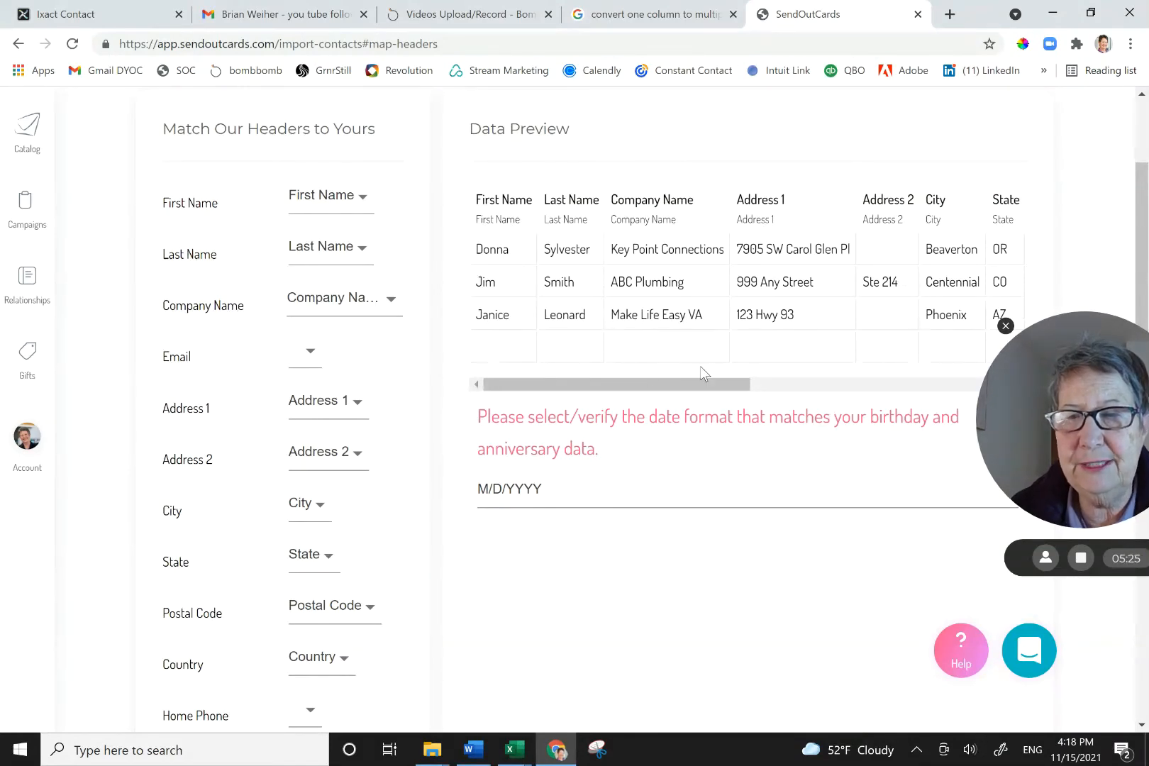
pyautogui.scroll(1, 748, 526)
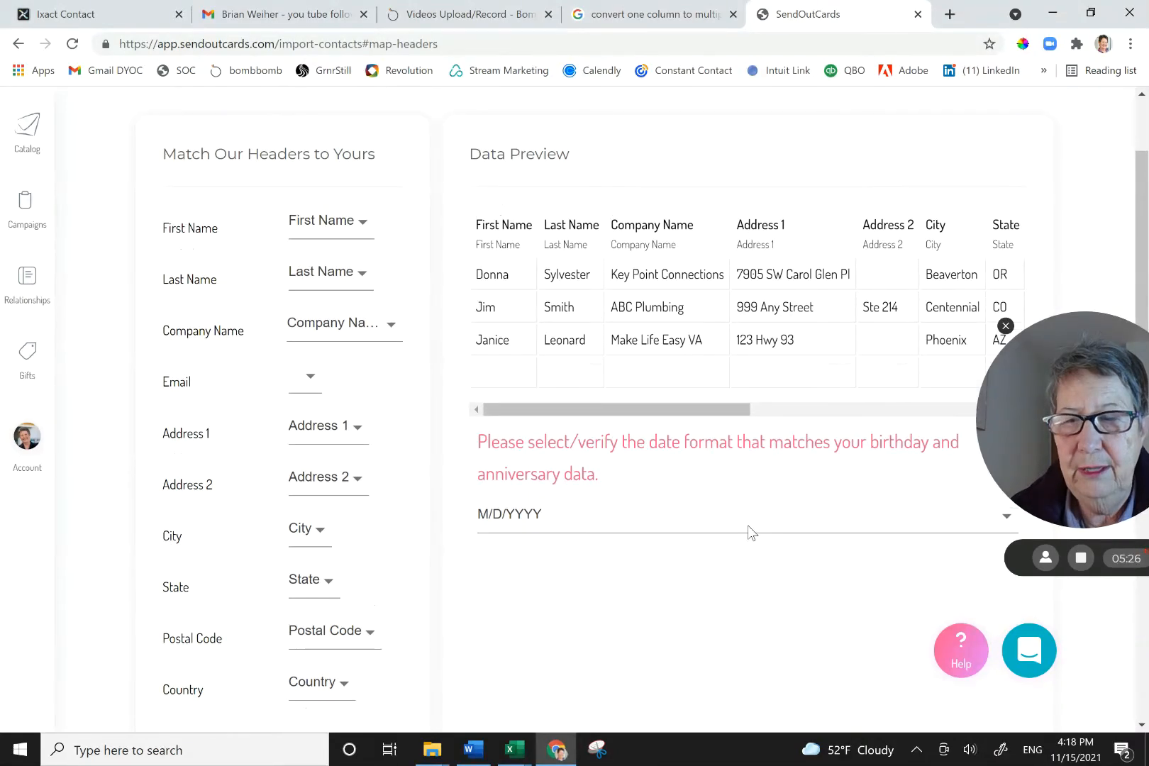
pyautogui.scroll(-8, 750, 532)
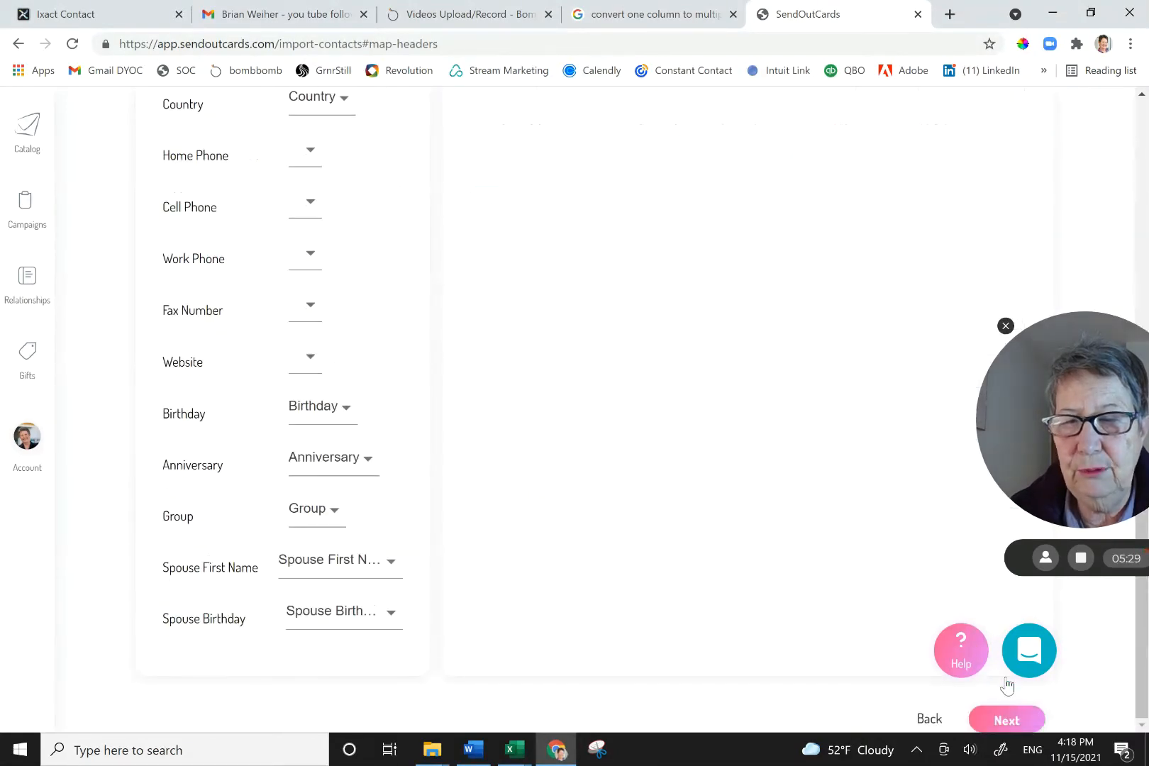
pyautogui.click(1008, 720)
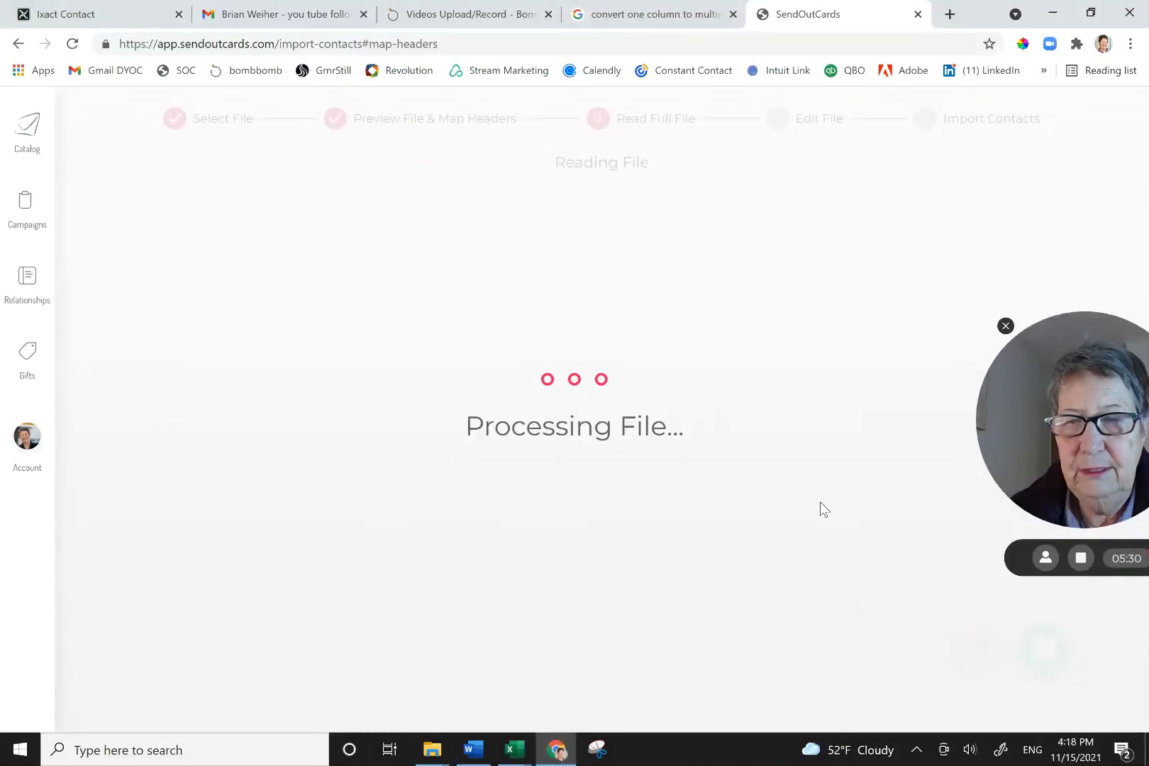
# Review the reprocessed records and leave the import page for the relationships contact list
pyautogui.scroll(-2, 808, 460)
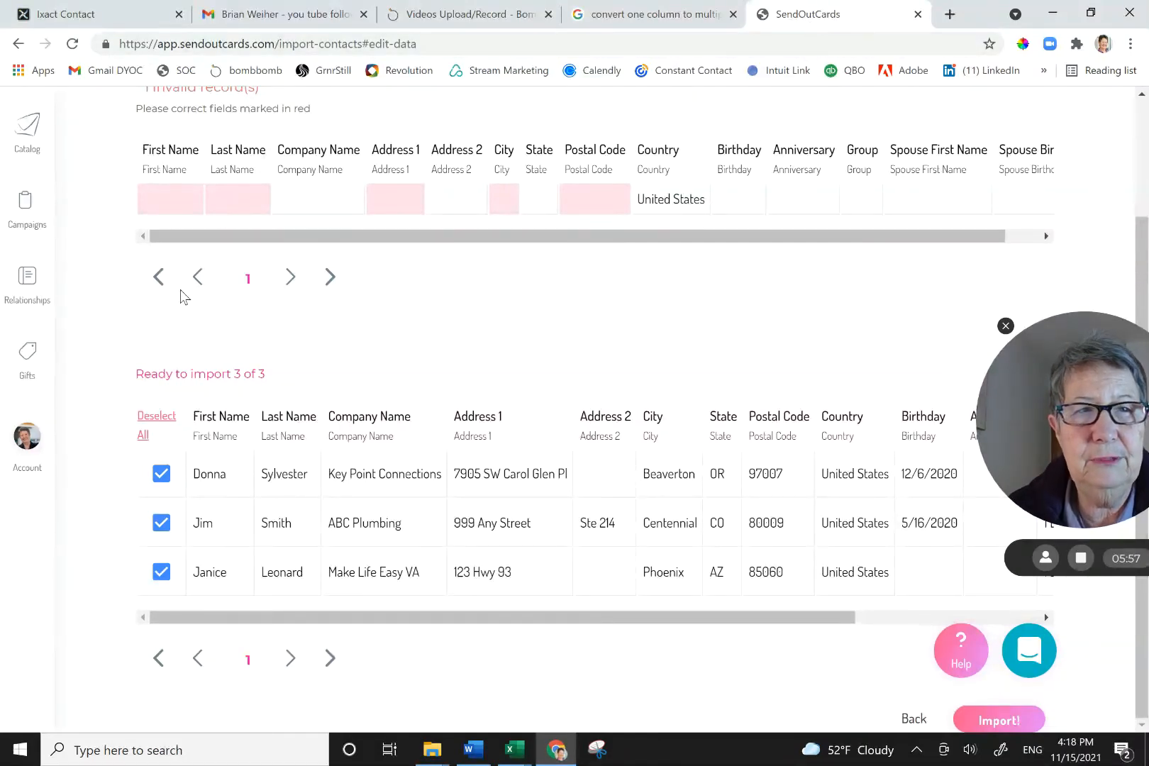
pyautogui.click(27, 281)
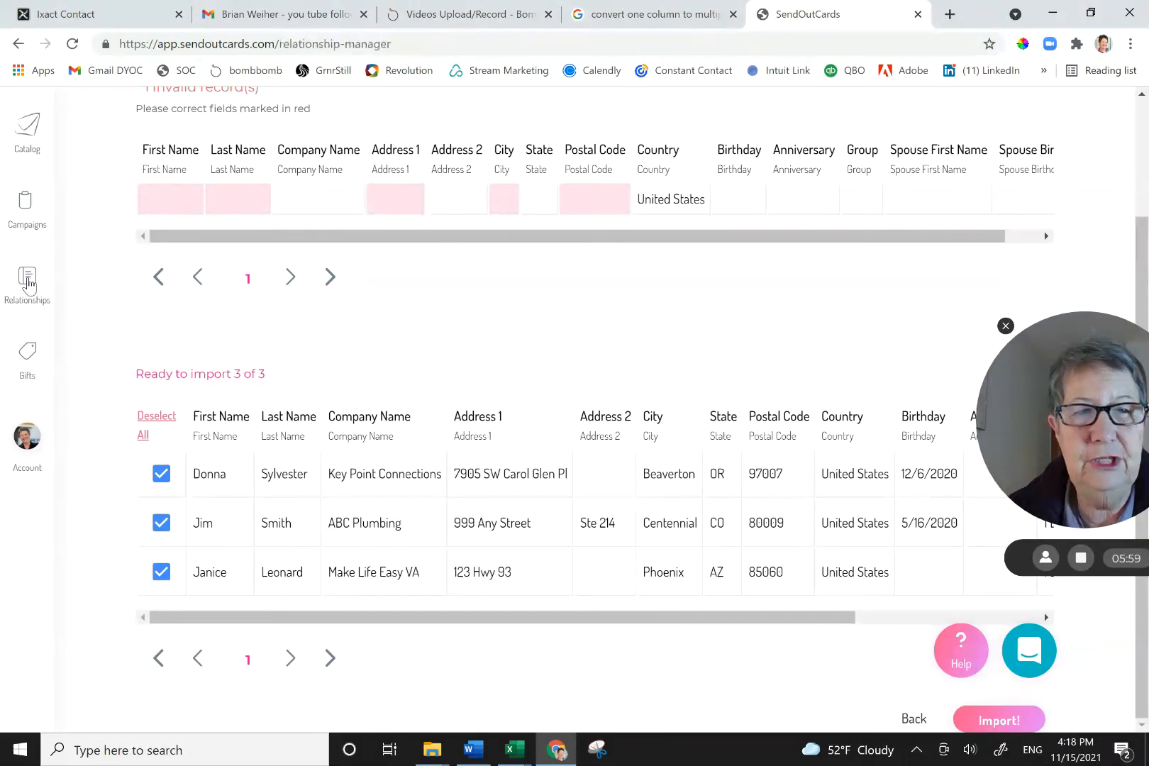